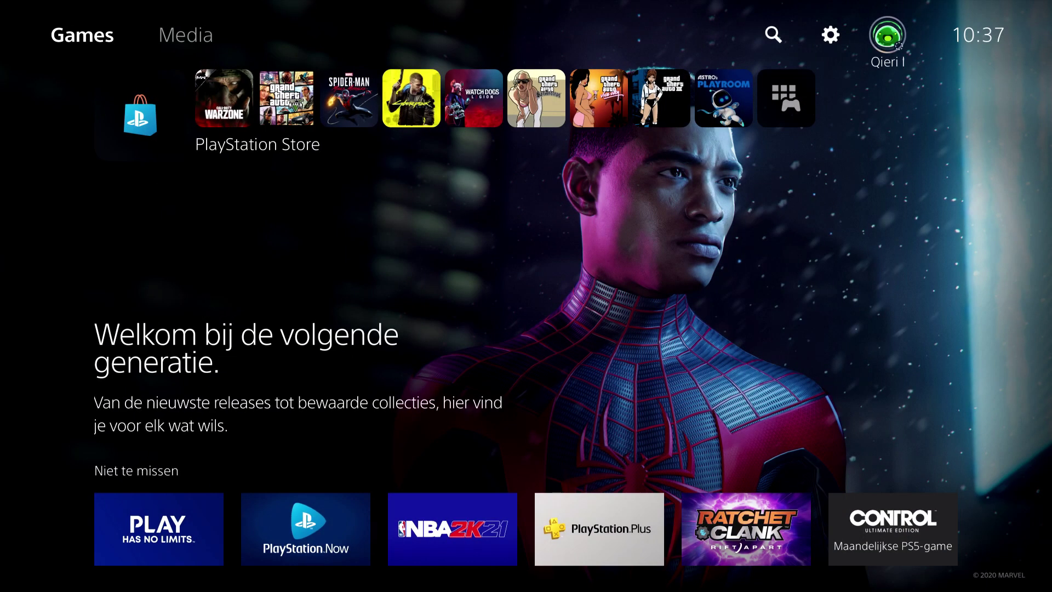
From Settings, go into Saved Data and Game/App Settings and select Game Presets.
{"action": "key", "text": "Return"}
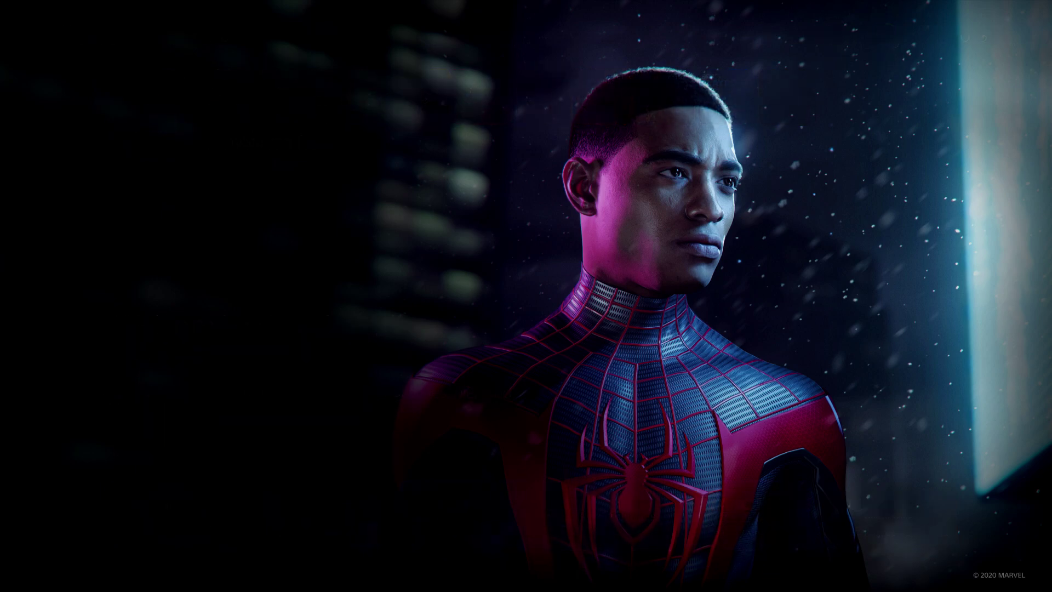
{"action": "key", "text": "Down"}
{"action": "key", "text": "Down"}
{"action": "key", "text": "Down"}
{"action": "key", "text": "Down"}
{"action": "key", "text": "Down"}
{"action": "key", "text": "Down"}
{"action": "key", "text": "Down"}
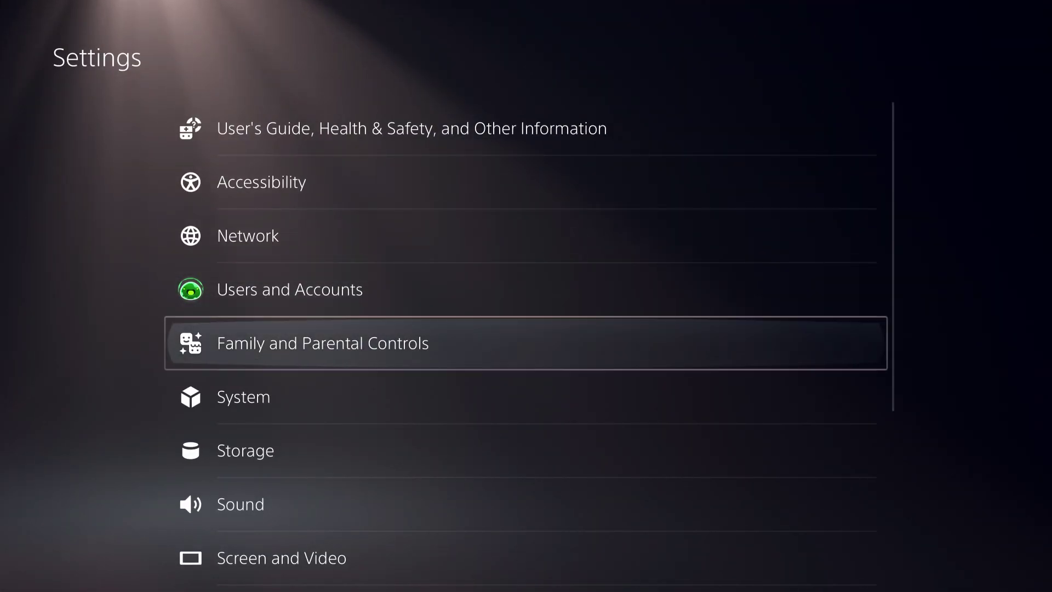
{"action": "key", "text": "Down"}
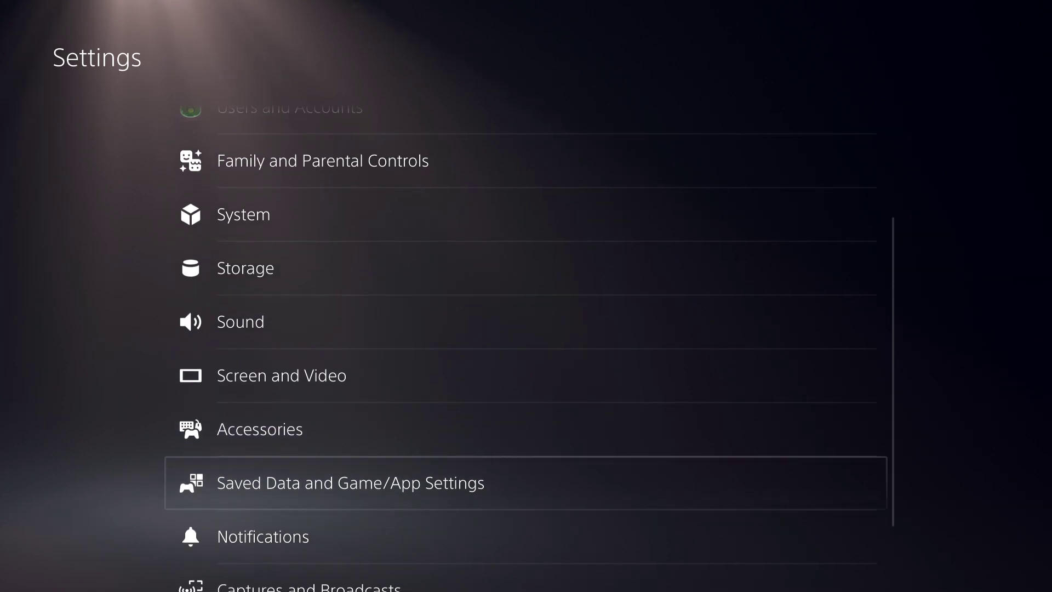
{"action": "key", "text": "Return"}
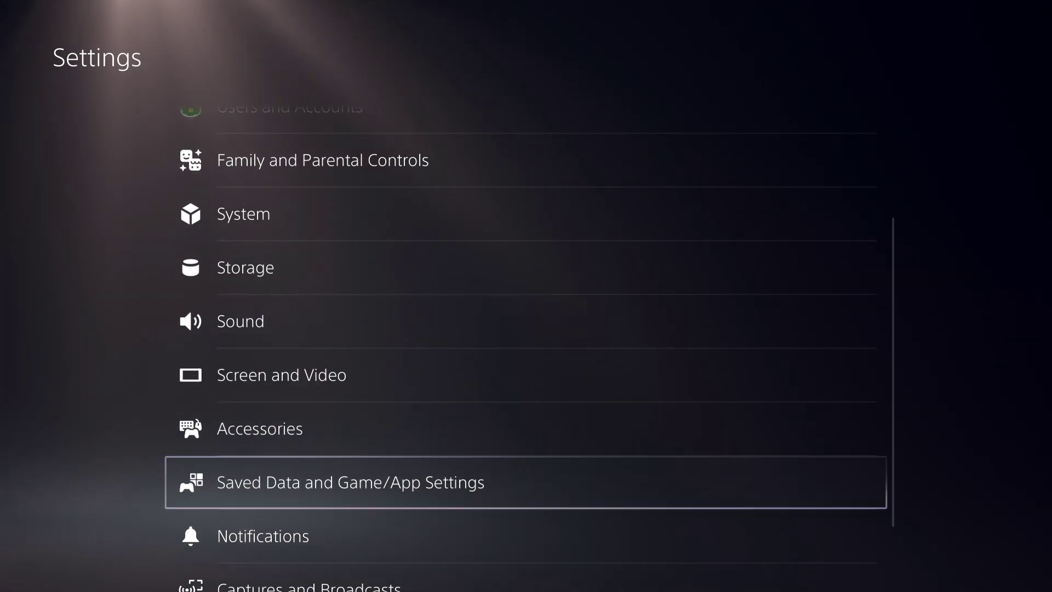
{"action": "key", "text": "Down"}
{"action": "key", "text": "Down"}
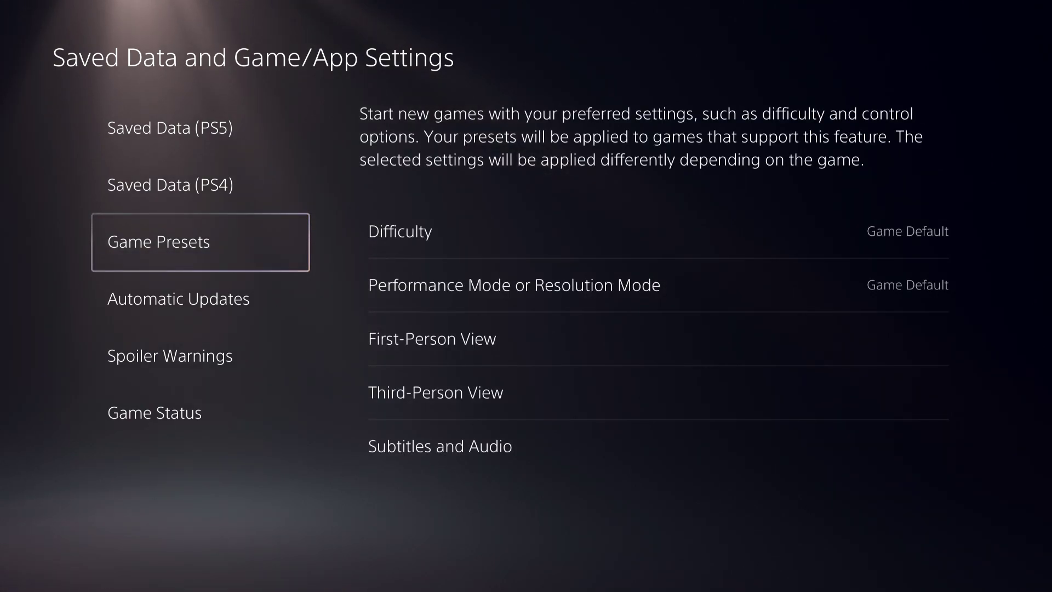
Open the Performance Mode or Resolution Mode preset's list and highlight Resolution Mode.
{"action": "key", "text": "Right"}
{"action": "key", "text": "Down"}
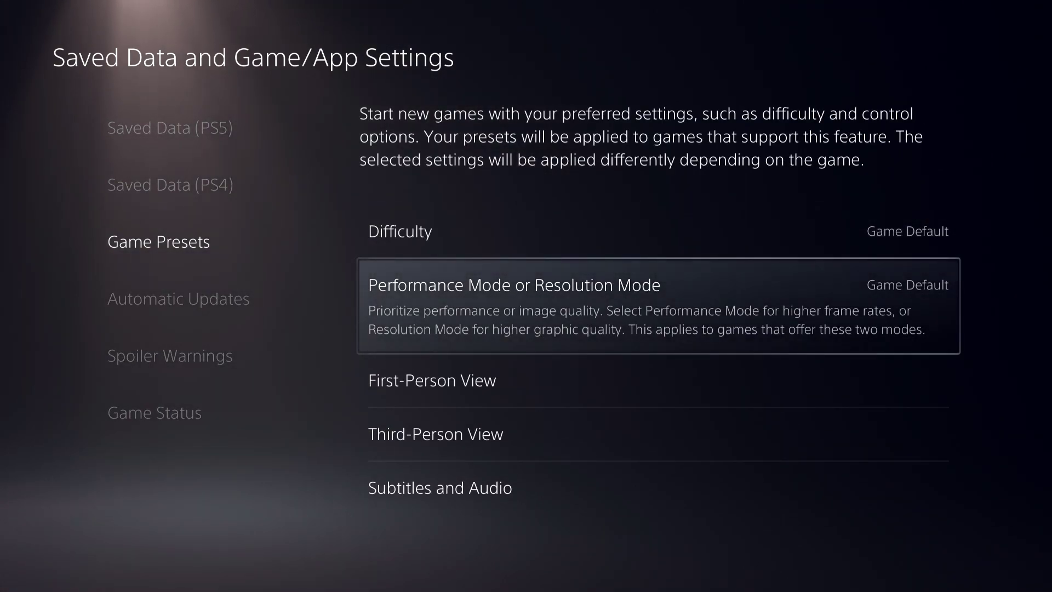
{"action": "key", "text": "Return"}
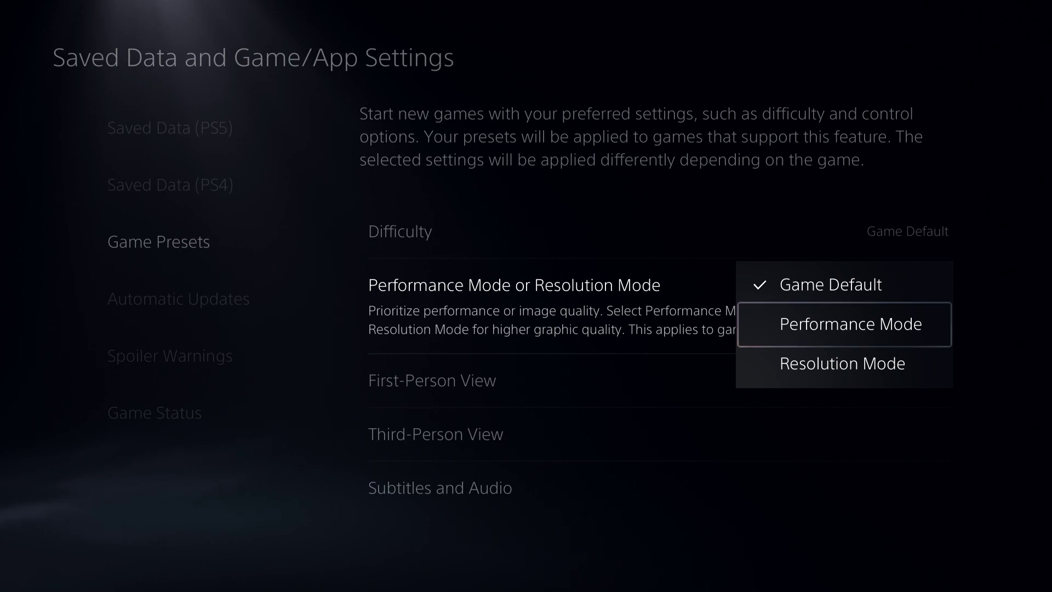
{"action": "key", "text": "Down"}
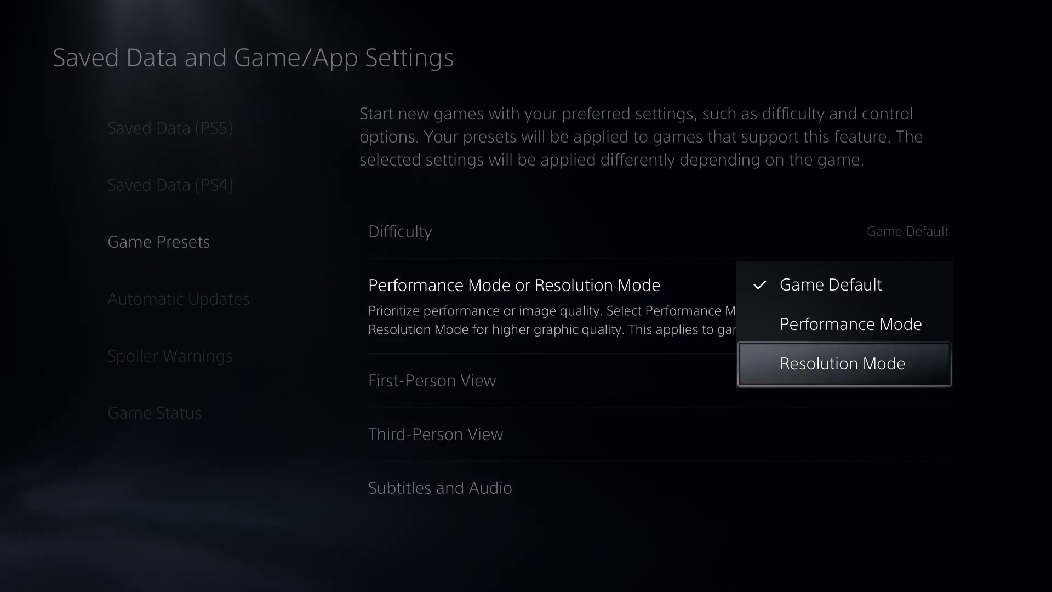
Apply Resolution Mode, then switch the preset to Performance Mode.
{"action": "key", "text": "Return"}
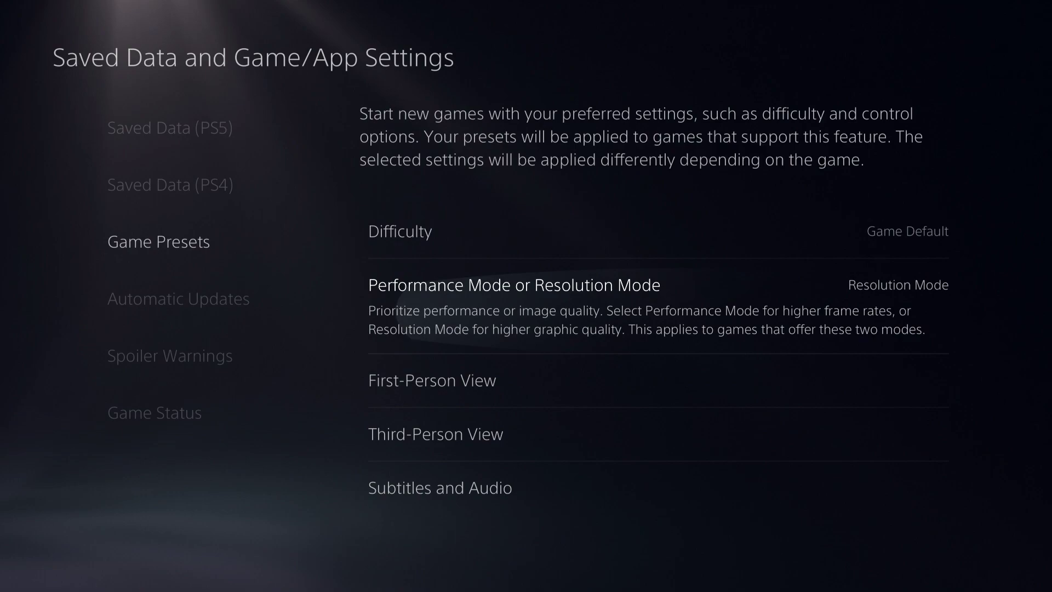
{"action": "key", "text": "Return"}
{"action": "key", "text": "Return"}
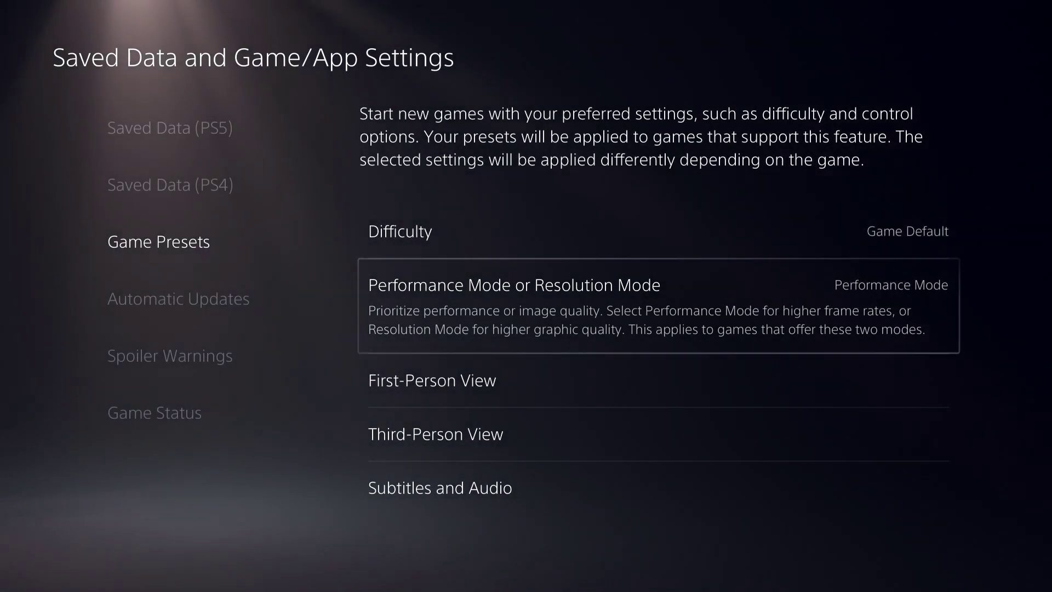
{"action": "key", "text": "Return"}
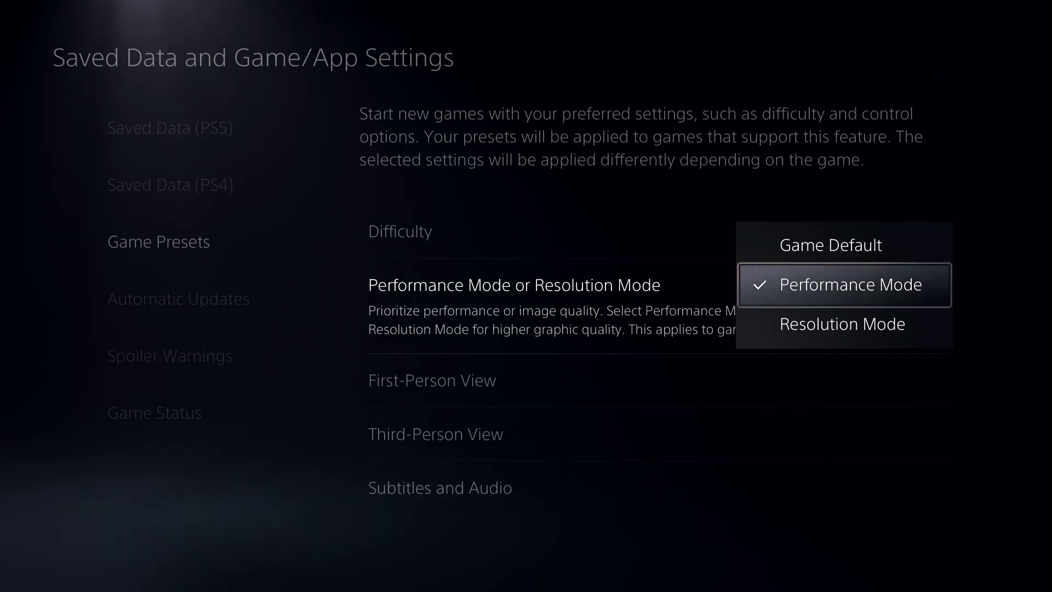
{"action": "key", "text": "Escape"}
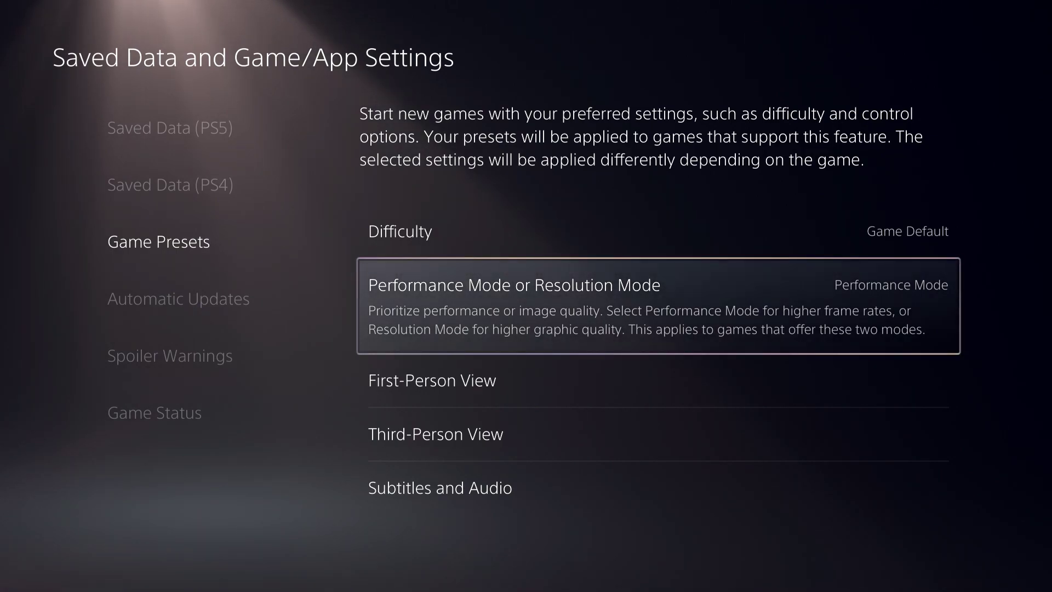
Compare the mode choices again, confirm Performance Mode and leave the Game Presets page.
{"action": "key", "text": "Return"}
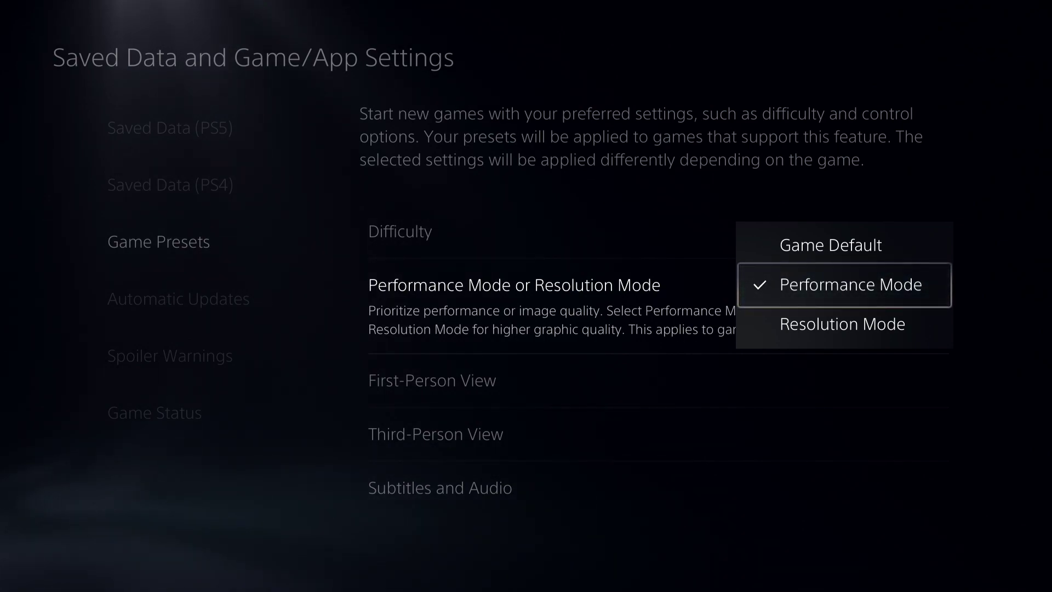
{"action": "key", "text": "Down"}
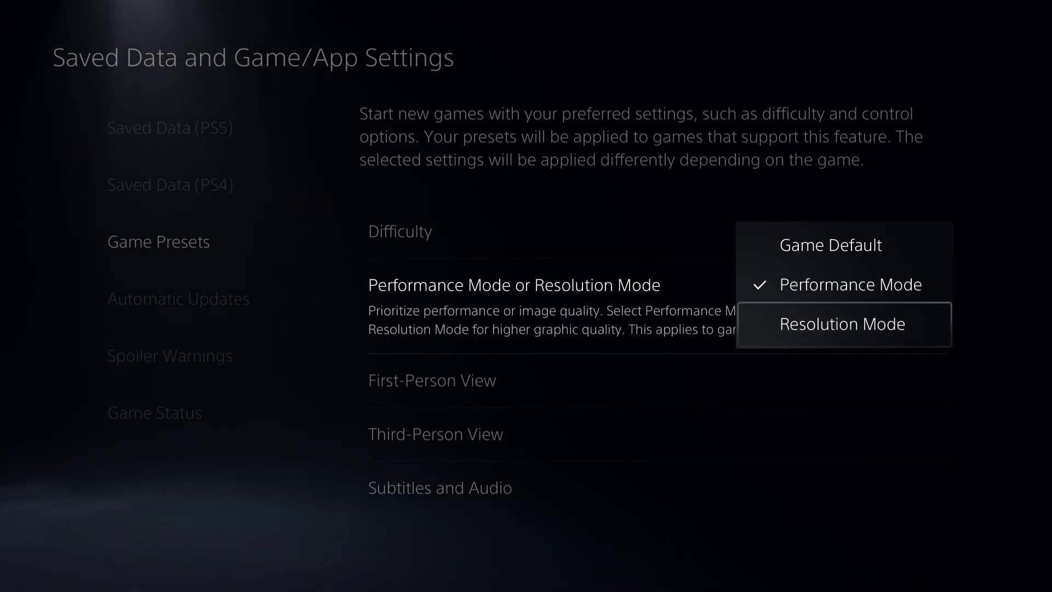
{"action": "key", "text": "Up"}
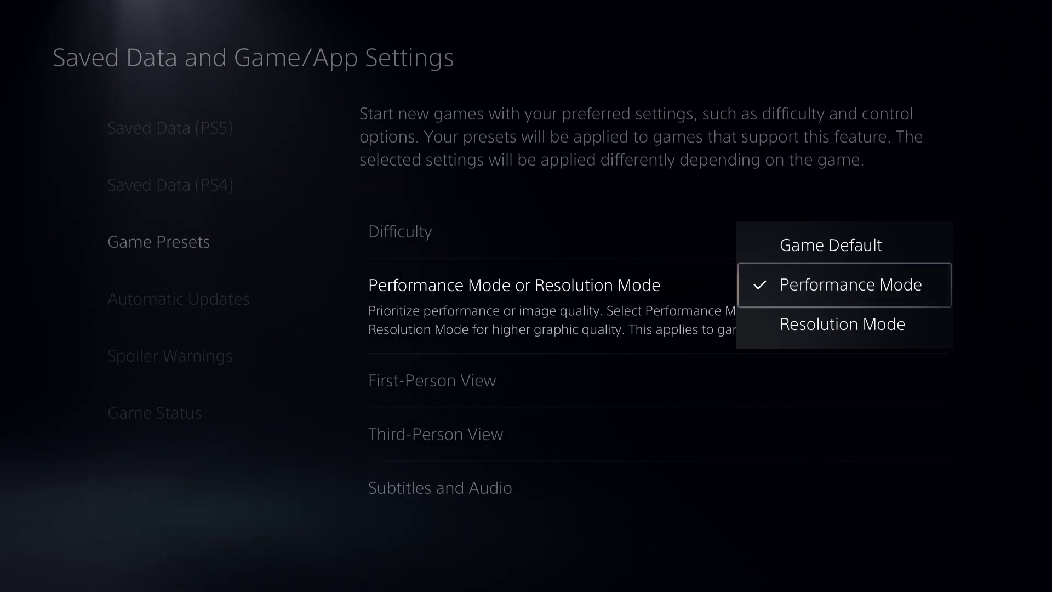
{"action": "key", "text": "Return"}
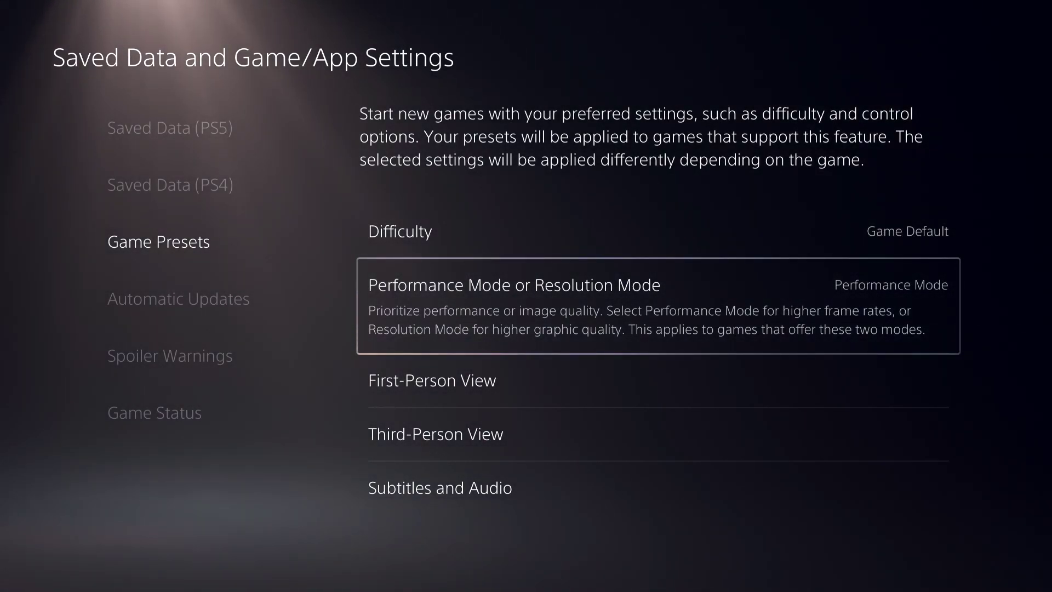
{"action": "key", "text": "Left"}
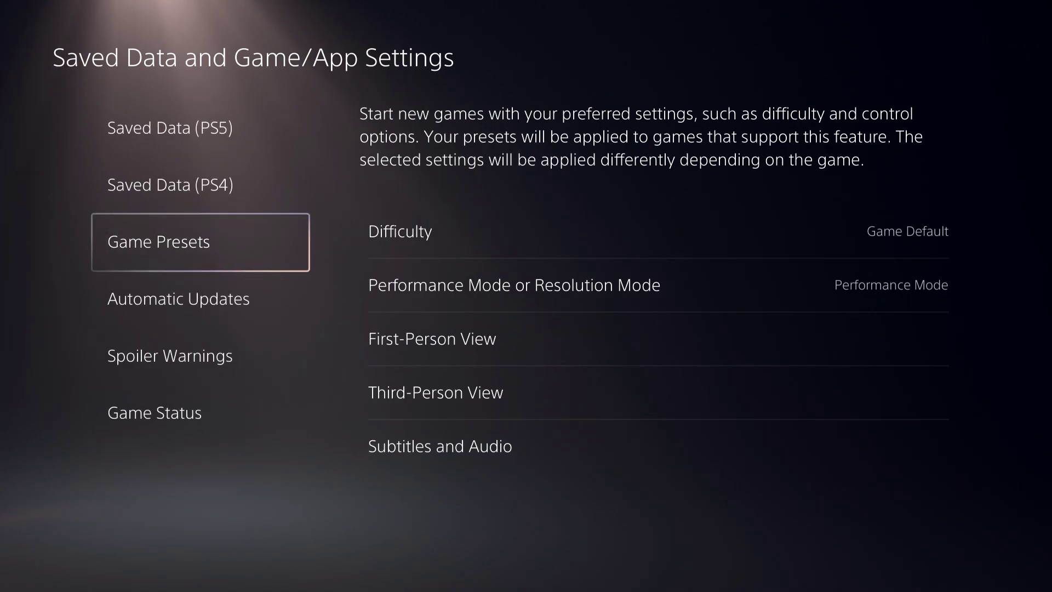
{"action": "key", "text": "Escape"}
{"action": "key", "text": "Escape"}
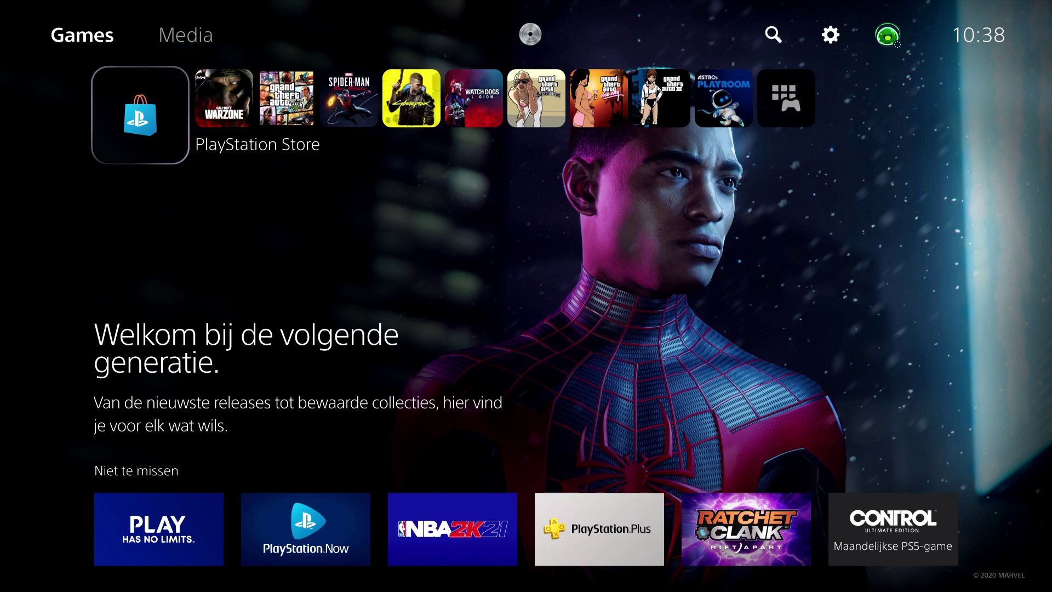
Open the Marvel's Spider-Man: Miles Morales hub from Home and show its Activities.
{"action": "key", "text": "Right"}
{"action": "key", "text": "Right"}
{"action": "key", "text": "Right"}
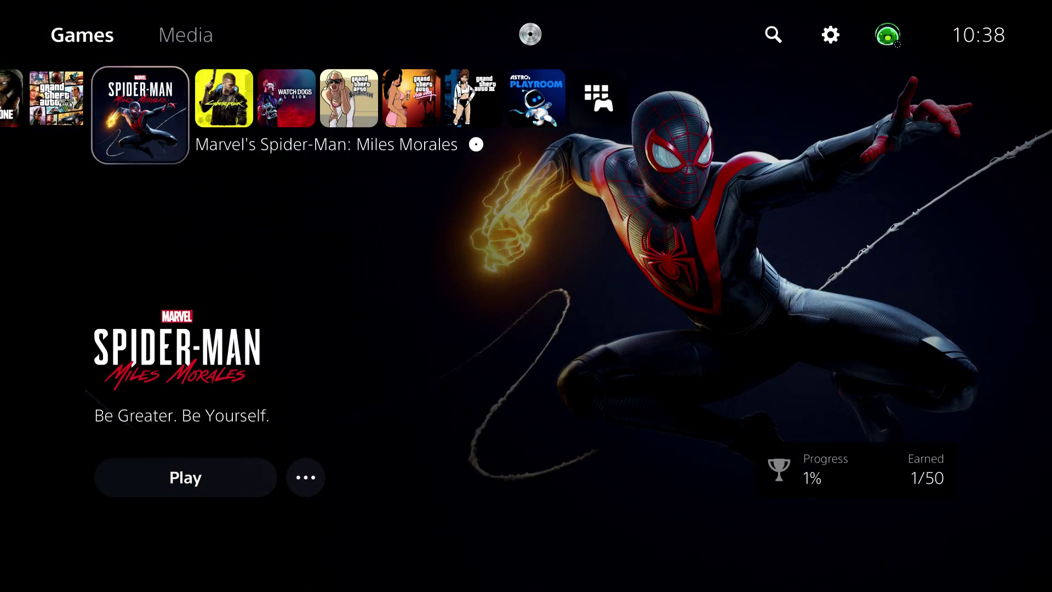
{"action": "key", "text": "Return"}
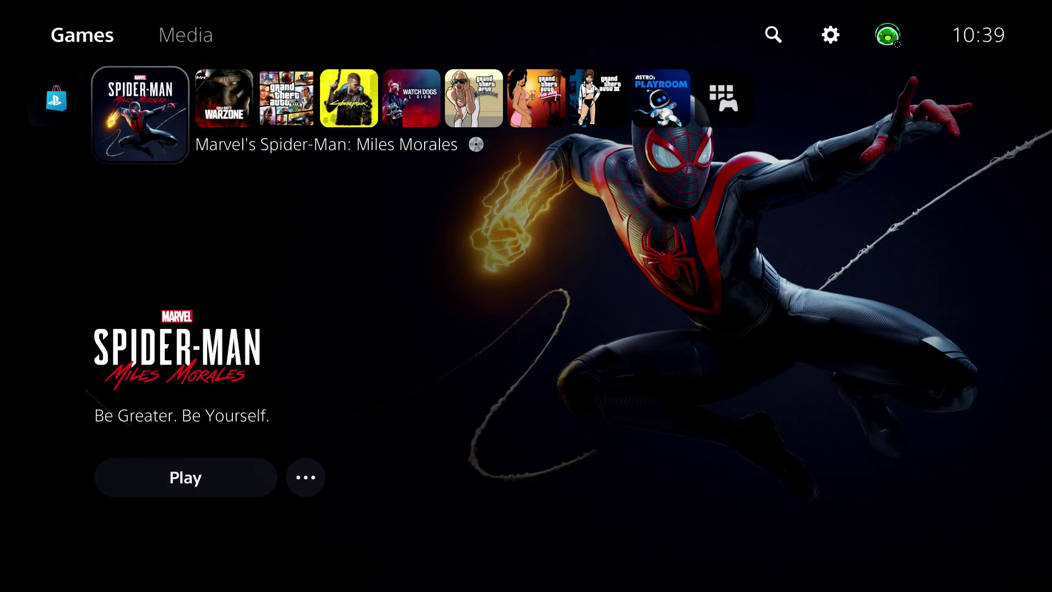
{"action": "key", "text": "Down"}
{"action": "key", "text": "Down"}
Select Play in the Spider-Man: Miles Morales hub to start the game.
{"action": "key", "text": "Up"}
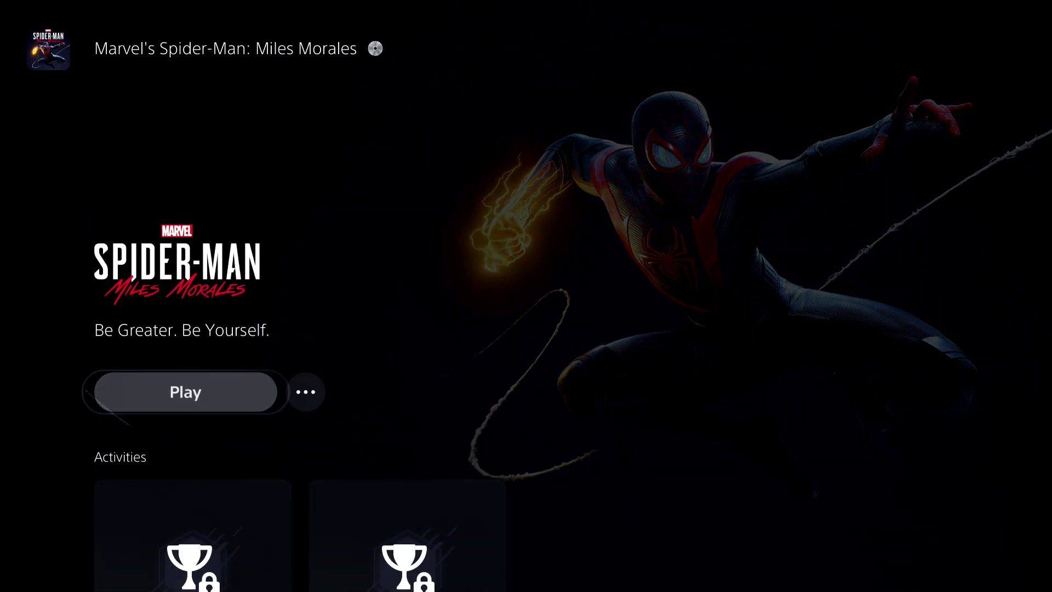
{"action": "key", "text": "Return"}
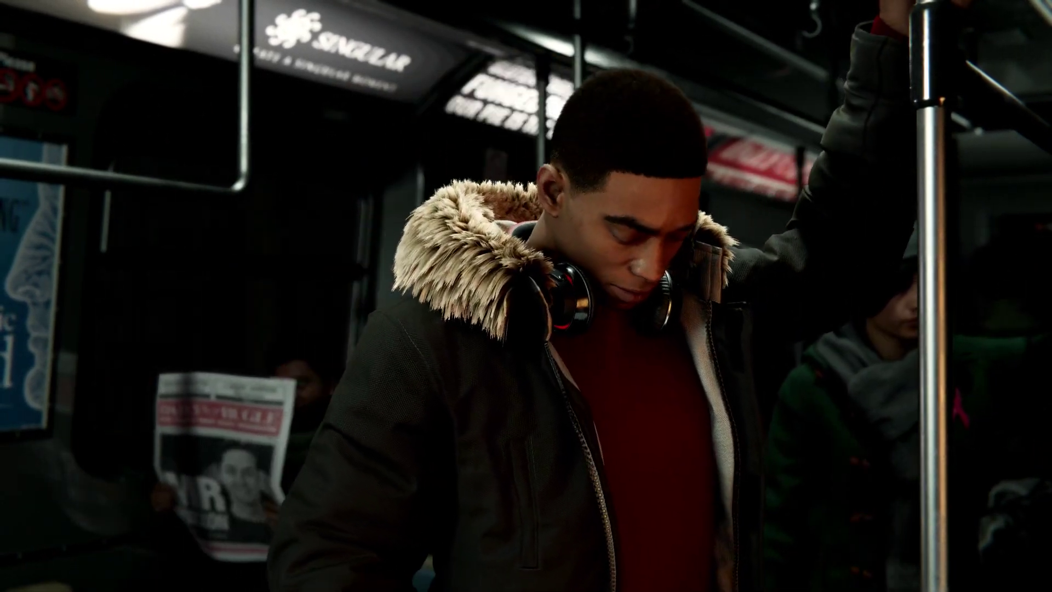
Load Saved Game 1 and go to Graphics Mode in the game's Settings.
{"action": "key", "text": "Return"}
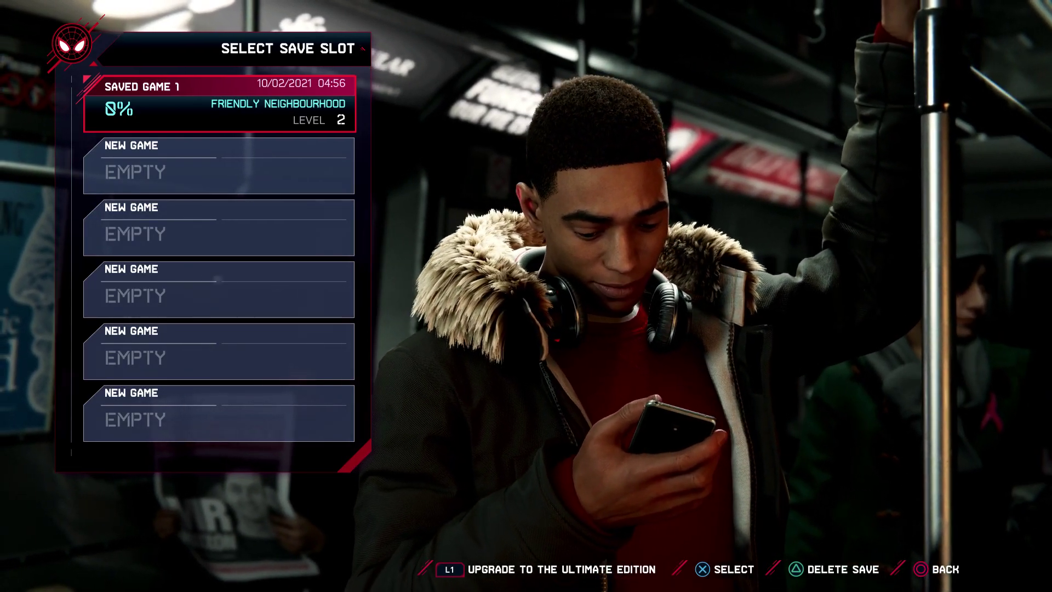
{"action": "key", "text": "Return"}
{"action": "key", "text": "Down"}
{"action": "key", "text": "Down"}
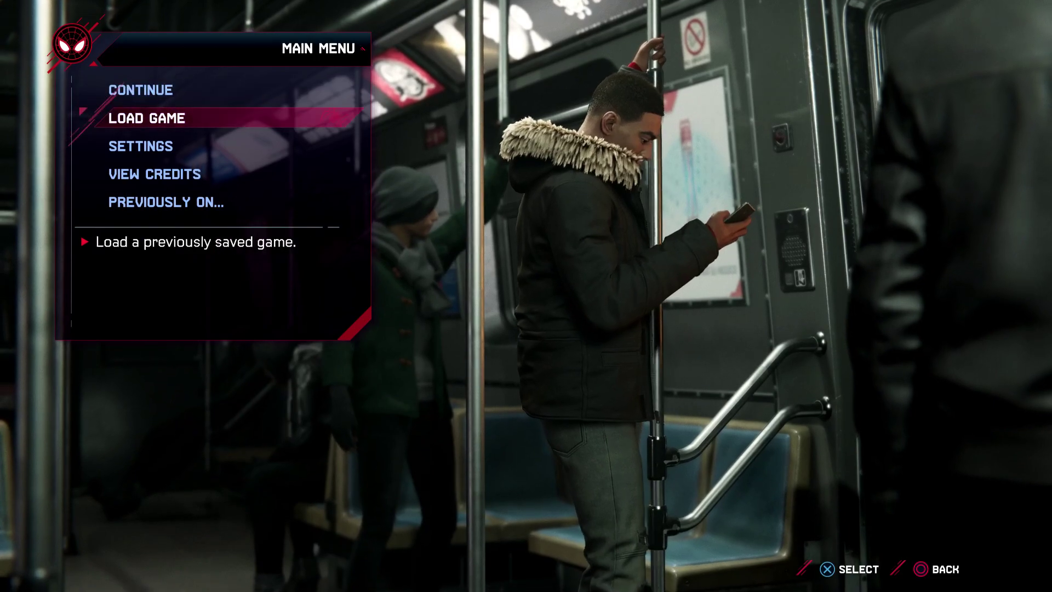
{"action": "key", "text": "Return"}
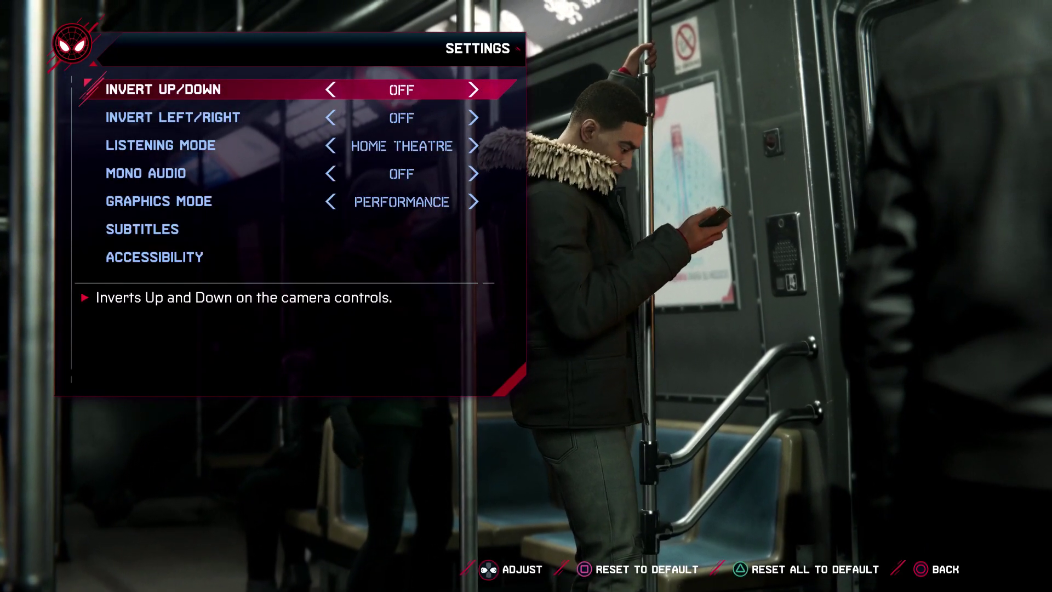
{"action": "key", "text": "Down"}
{"action": "key", "text": "Down"}
{"action": "key", "text": "Down"}
{"action": "key", "text": "Down"}
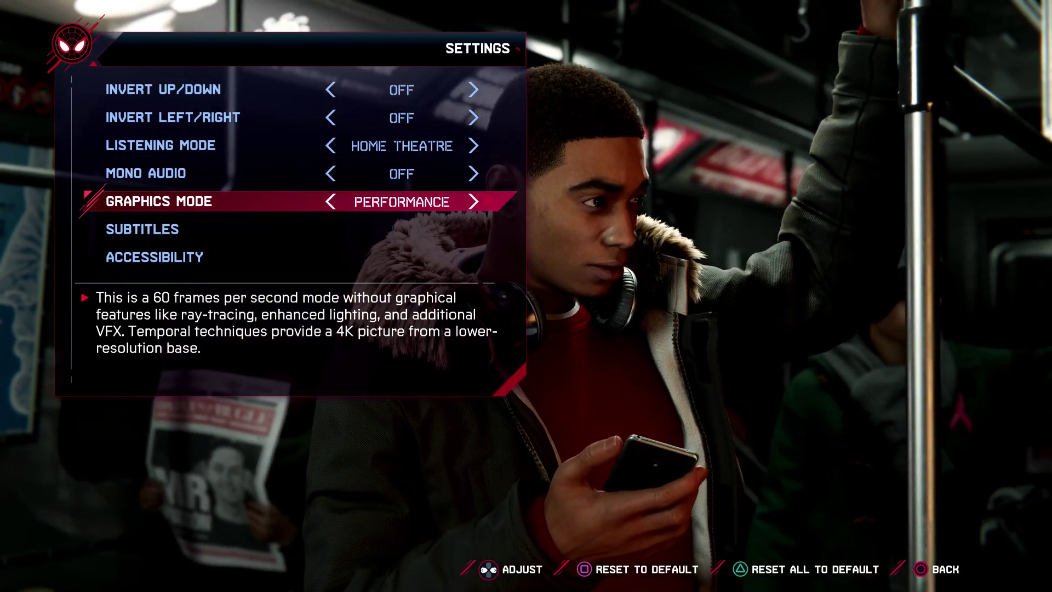
Cycle Graphics Mode through Performance RT, Fidelity and Performance, end on Fidelity, and exit Settings.
{"action": "key", "text": "Right"}
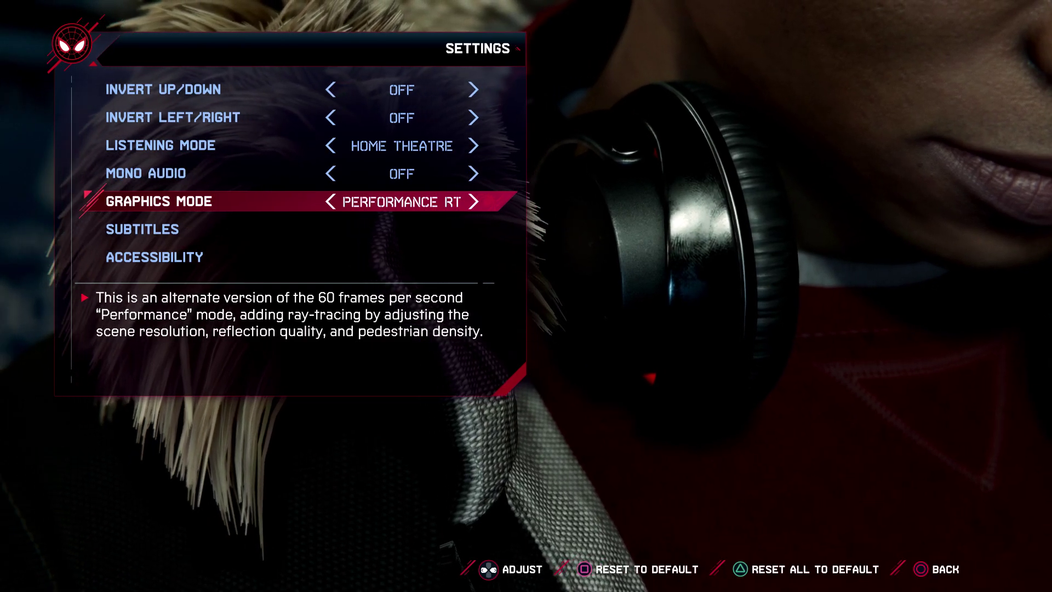
{"action": "key", "text": "Left"}
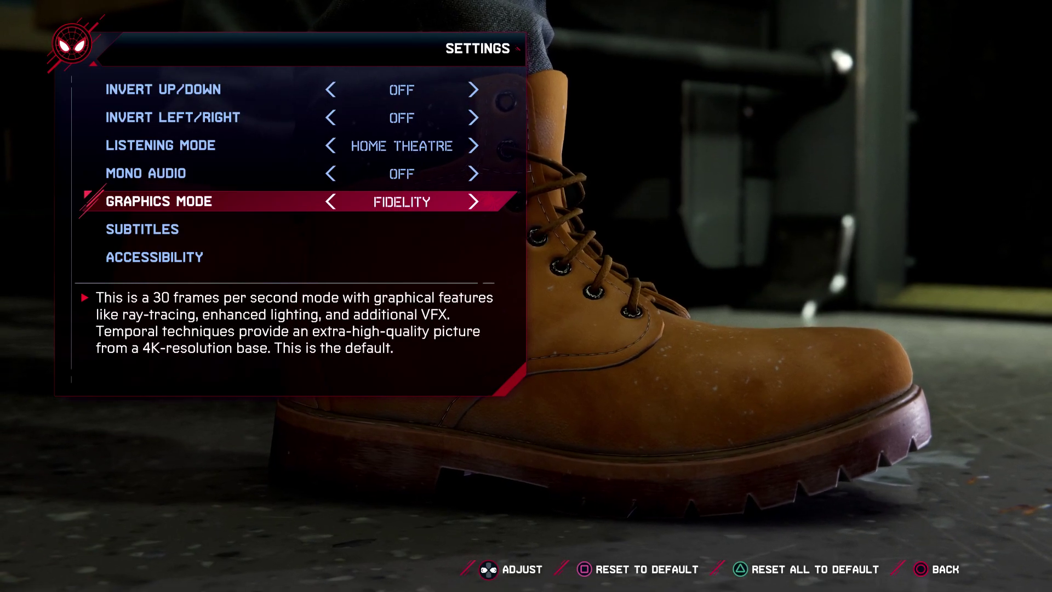
{"action": "key", "text": "Right"}
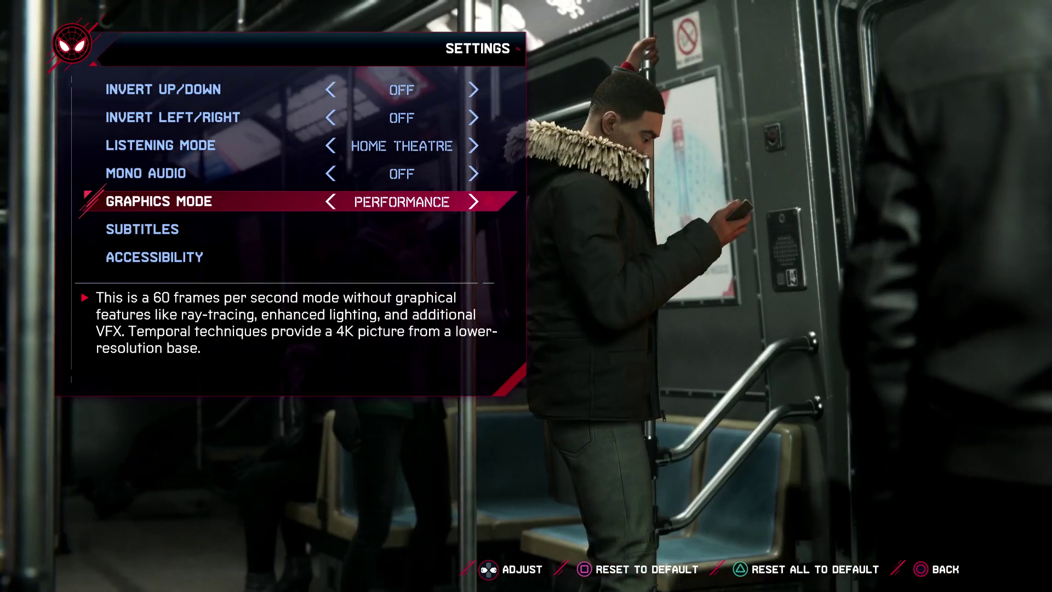
{"action": "key", "text": "Right"}
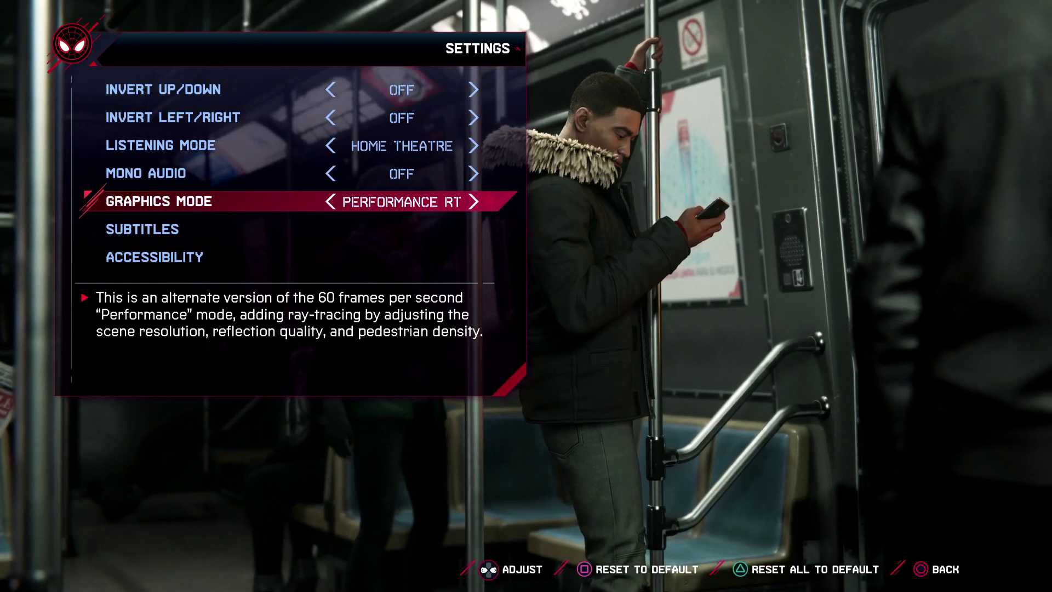
{"action": "key", "text": "Right"}
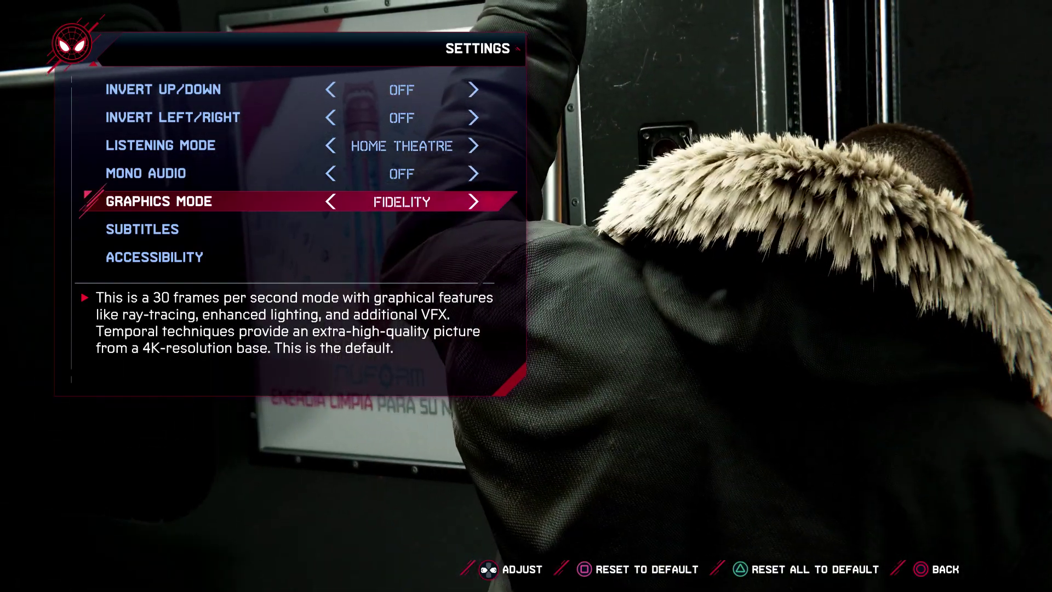
{"action": "key", "text": "Escape"}
Set the game's Graphics Mode back to Performance in Settings.
{"action": "key", "text": "super"}
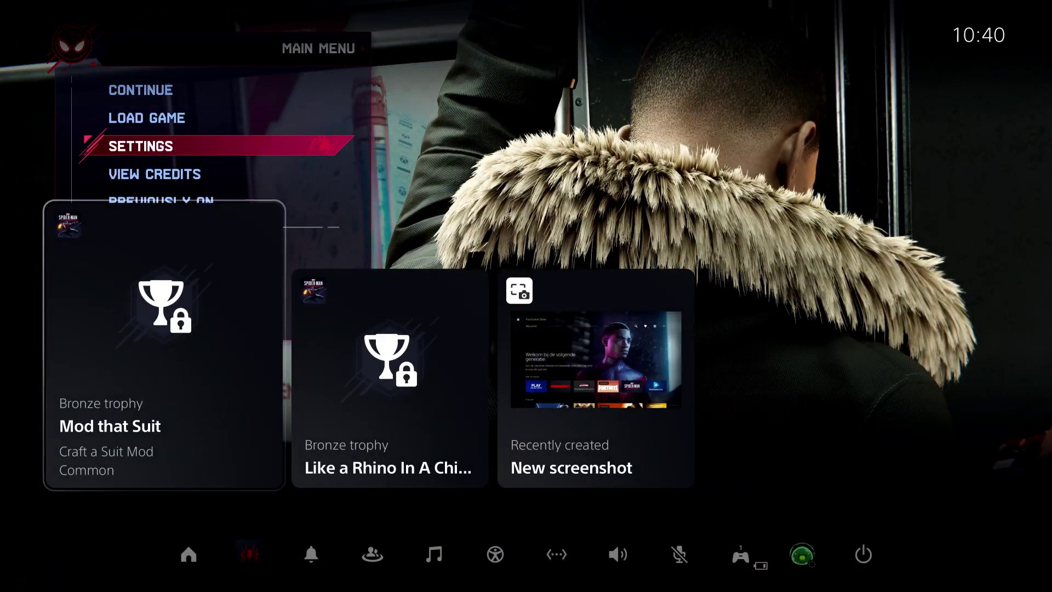
{"action": "key", "text": "Down"}
{"action": "key", "text": "Left"}
{"action": "key", "text": "Left"}
{"action": "key", "text": "Left"}
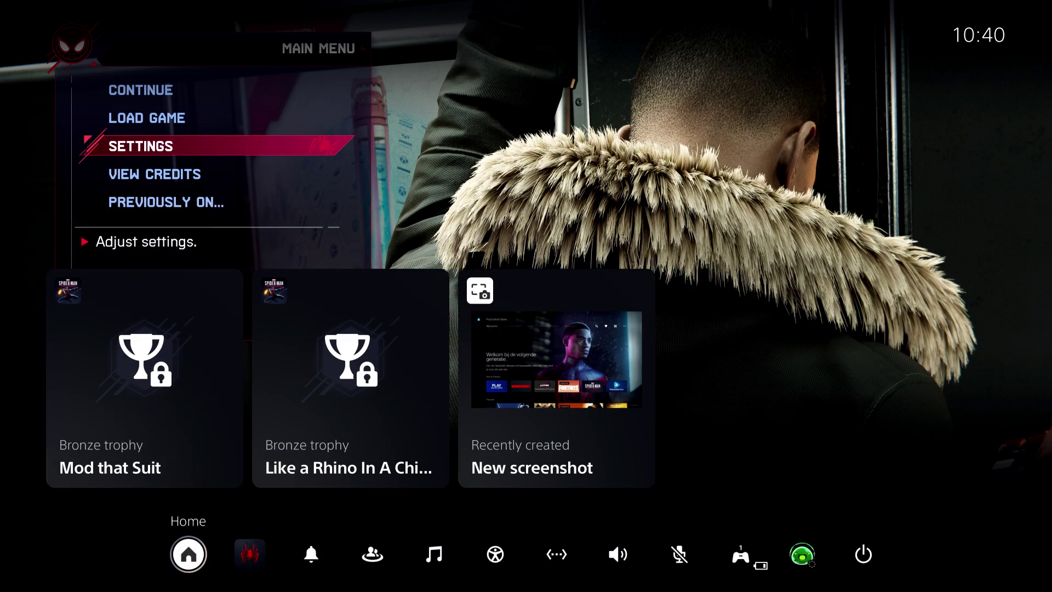
{"action": "key", "text": "Escape"}
{"action": "key", "text": "Return"}
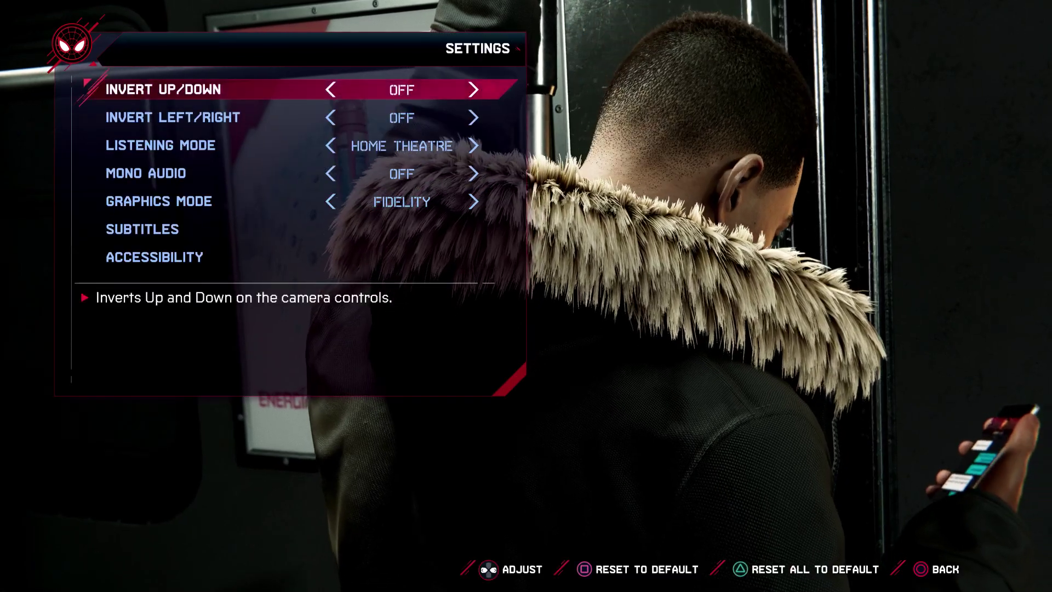
{"action": "key", "text": "Down"}
{"action": "key", "text": "Down"}
{"action": "key", "text": "Down"}
{"action": "key", "text": "Down"}
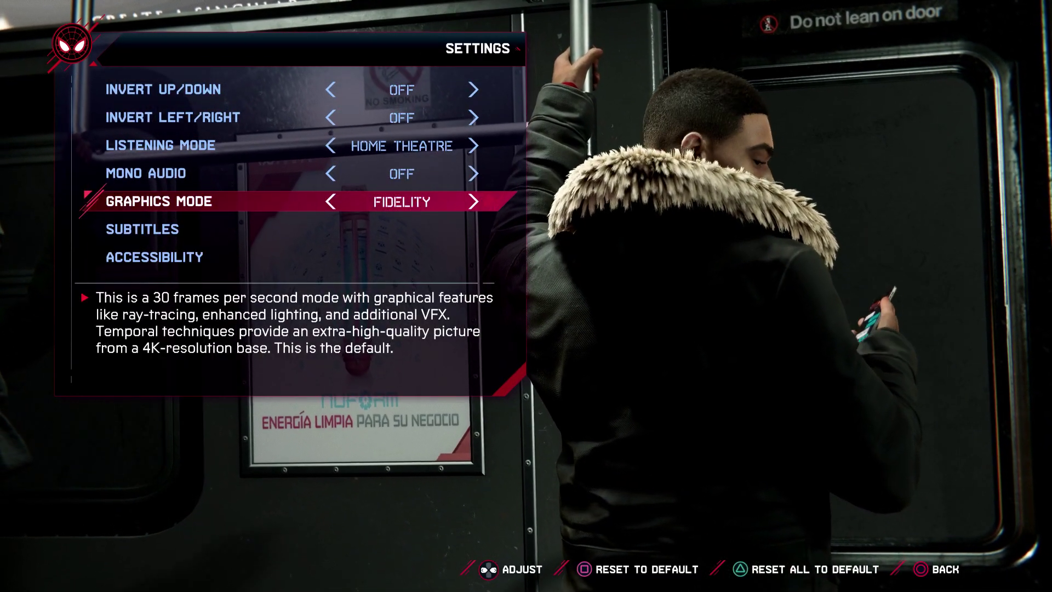
{"action": "key", "text": "Right"}
Go to the console home screen through the Control Center.
{"action": "key", "text": "super"}
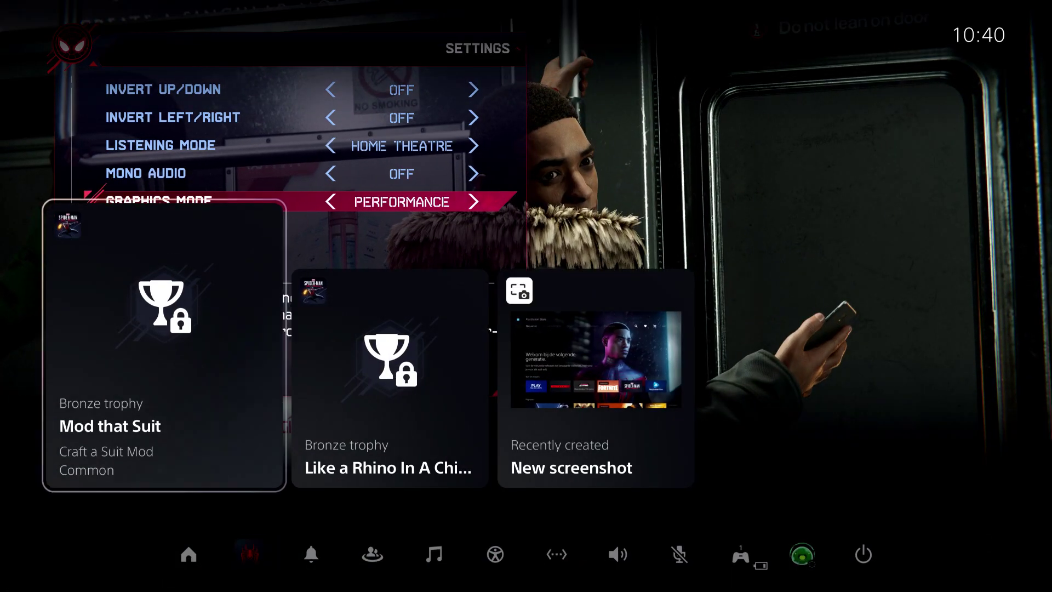
{"action": "key", "text": "Down"}
{"action": "key", "text": "Return"}
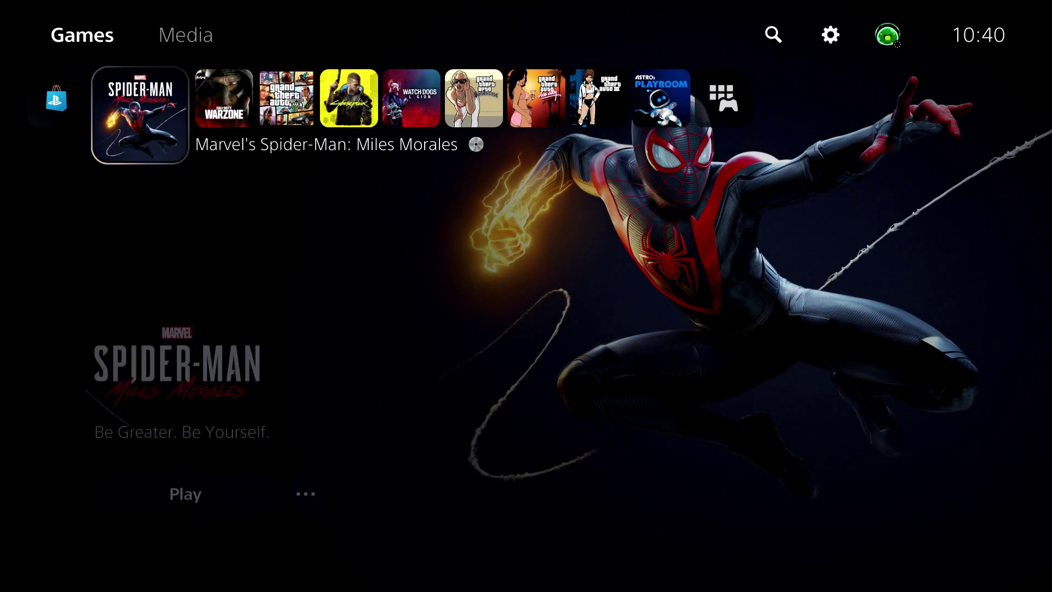
Choose Profile from the account icon at the top right of Home.
{"action": "key", "text": "Up"}
{"action": "key", "text": "Right"}
{"action": "key", "text": "Right"}
{"action": "key", "text": "Right"}
{"action": "key", "text": "Return"}
{"action": "key", "text": "Down"}
{"action": "key", "text": "Return"}
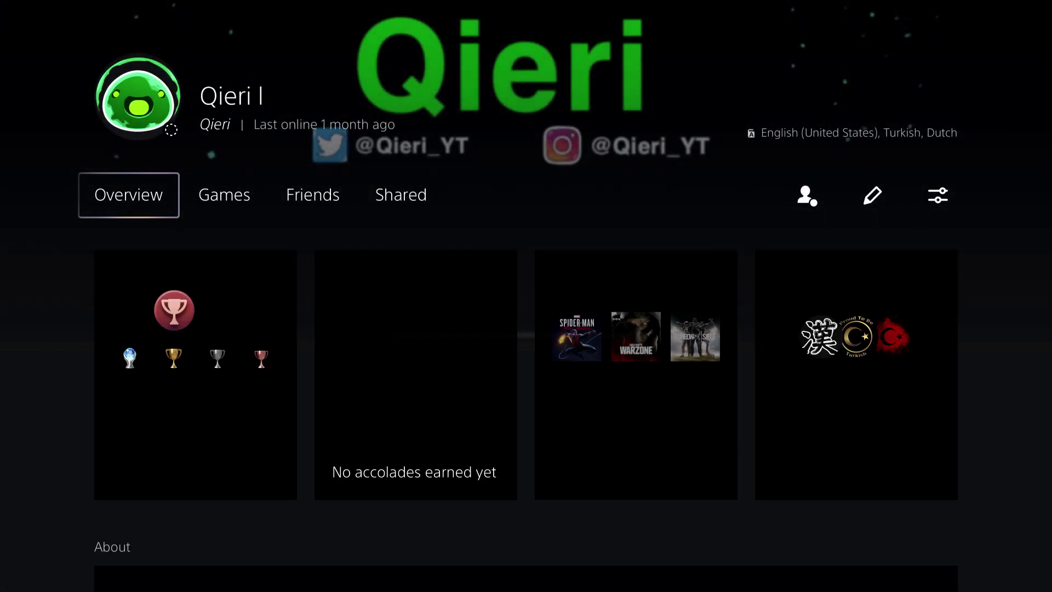